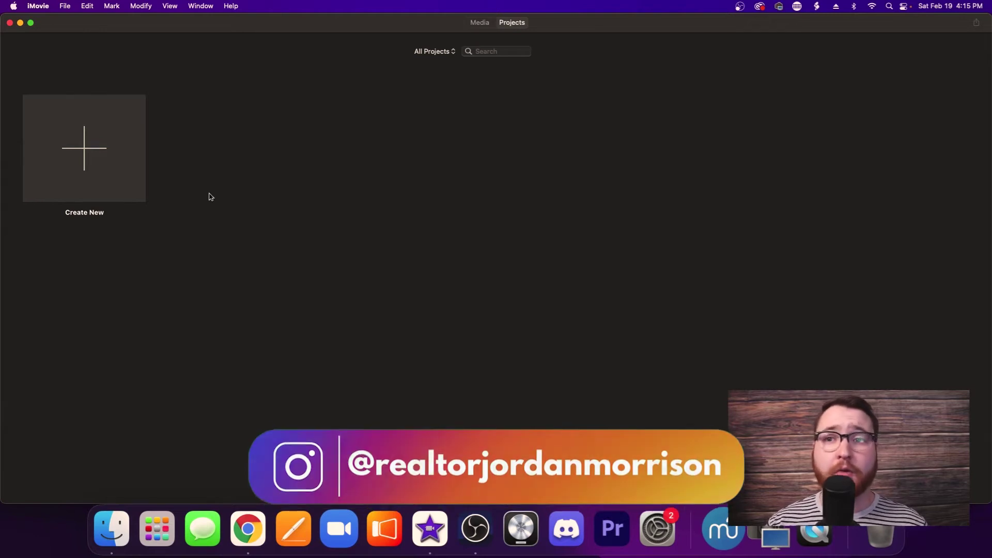
Step: Create a new movie project and browse the Desktop in the import window
{"action": "left_click", "coordinate": [95, 143]}
{"action": "left_click", "coordinate": [98, 207]}
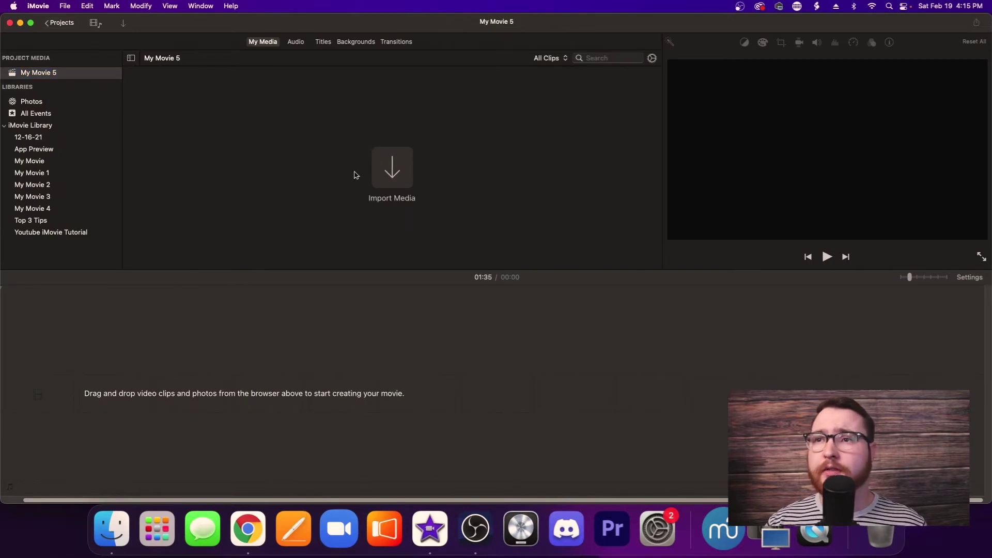
{"action": "left_click", "coordinate": [380, 170]}
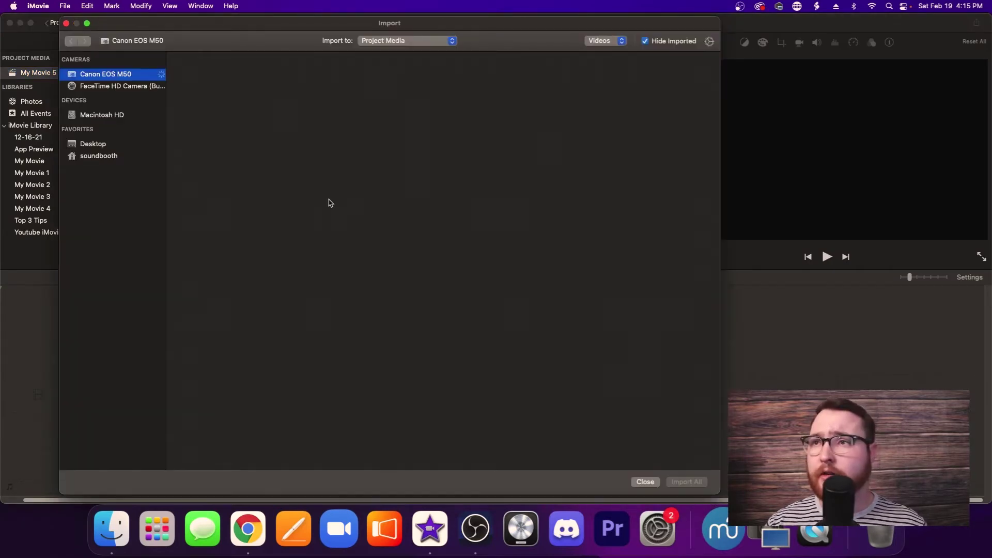
{"action": "left_click", "coordinate": [93, 143]}
{"action": "scroll", "coordinate": [258, 372], "scroll_direction": "down", "scroll_amount": 5}
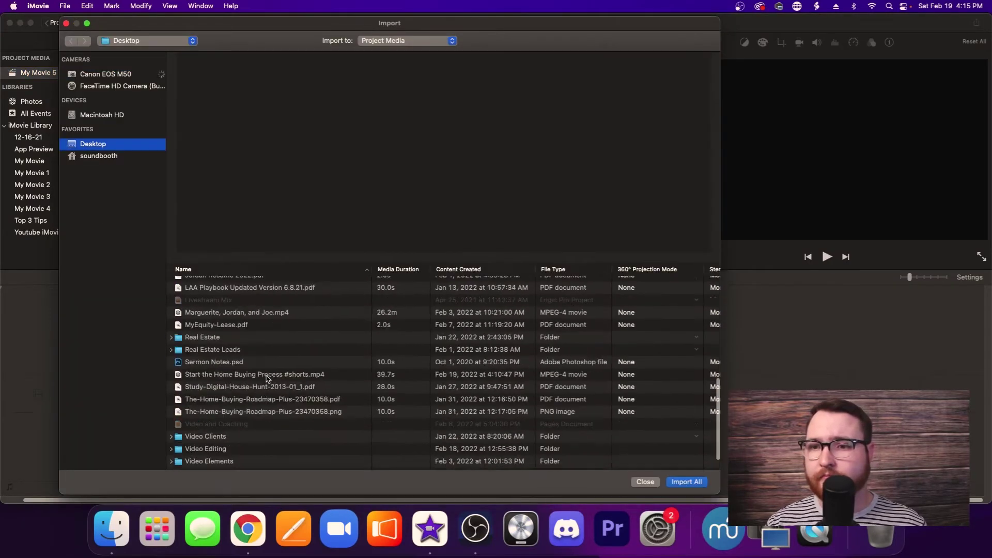
Step: Import Start the Home Buying Process #shorts.mp4 and place the 39.7 s clip on the timeline
{"action": "left_click", "coordinate": [253, 351]}
{"action": "left_click", "coordinate": [691, 480]}
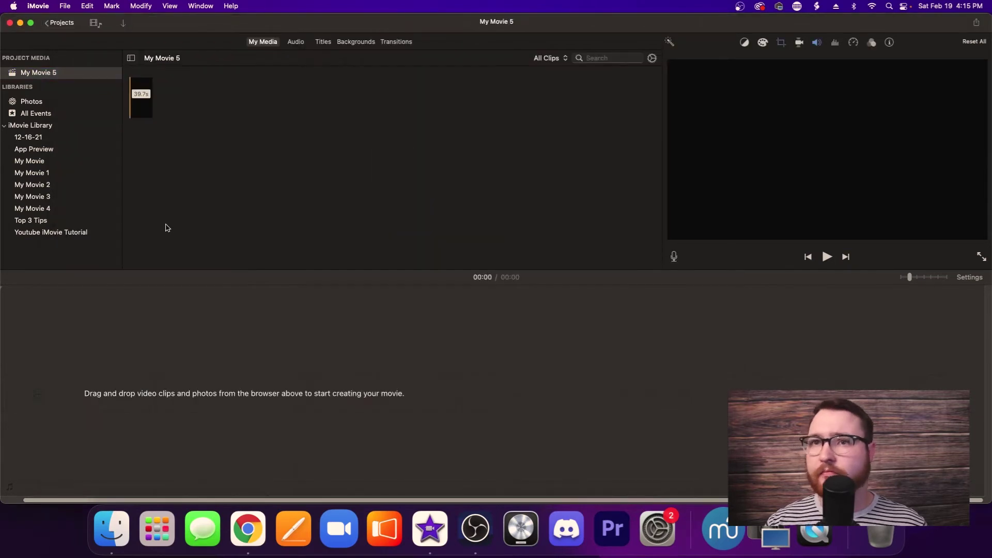
{"action": "left_click_drag", "start_coordinate": [139, 121], "coordinate": [61, 396]}
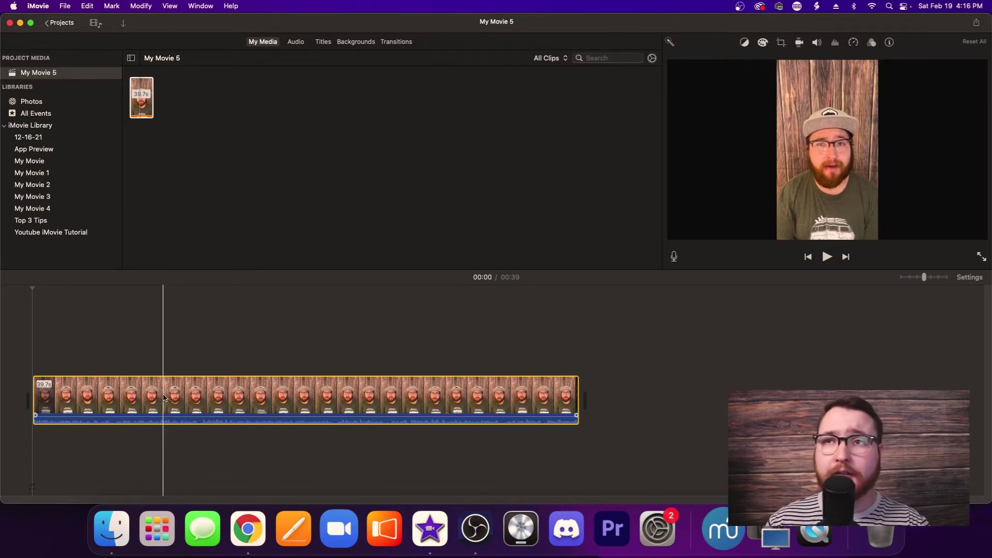
Step: Export My Movie 5 at 720p high quality to the Desktop as My Movie 5.mp4, then minimize iMovie
{"action": "left_click", "coordinate": [976, 24]}
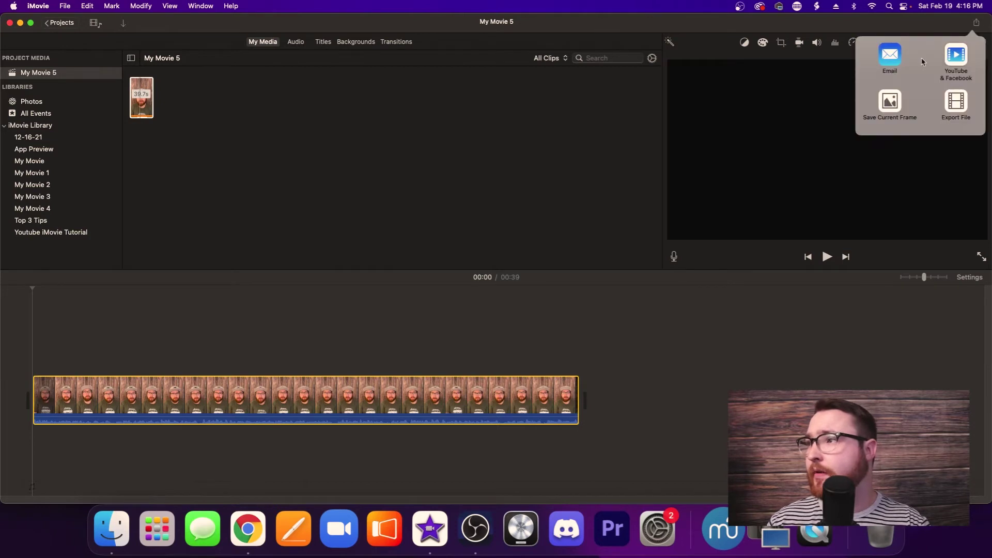
{"action": "left_click", "coordinate": [956, 104]}
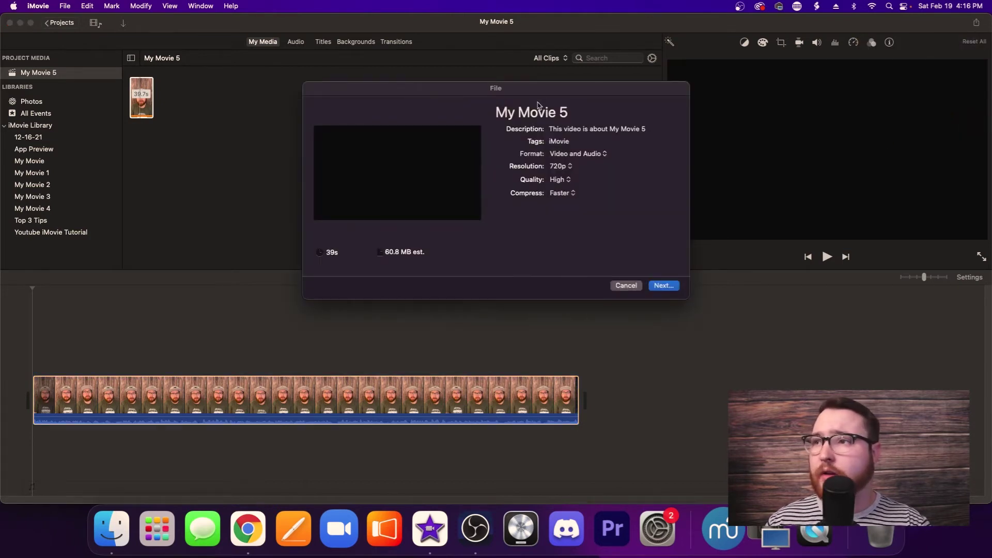
{"action": "left_click", "coordinate": [665, 287]}
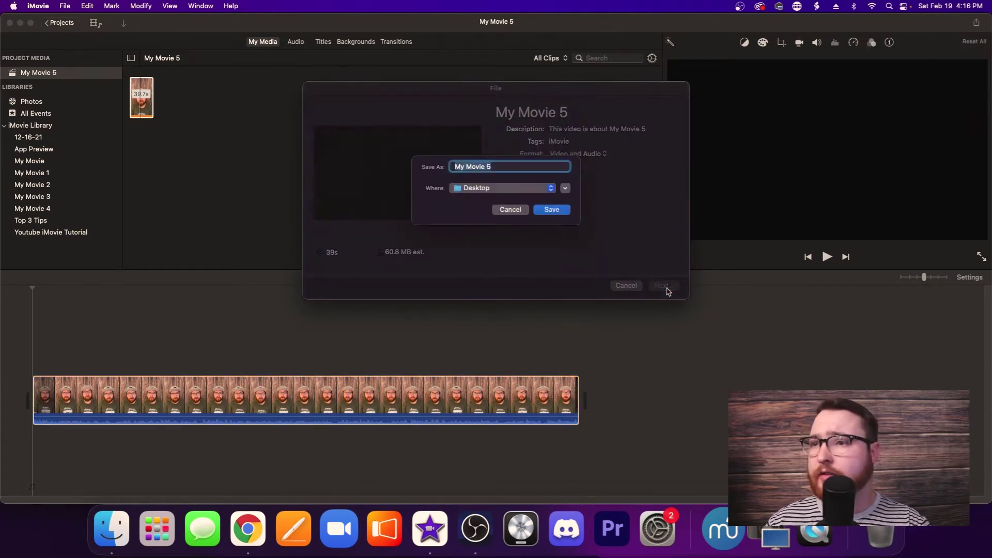
{"action": "left_click", "coordinate": [548, 209]}
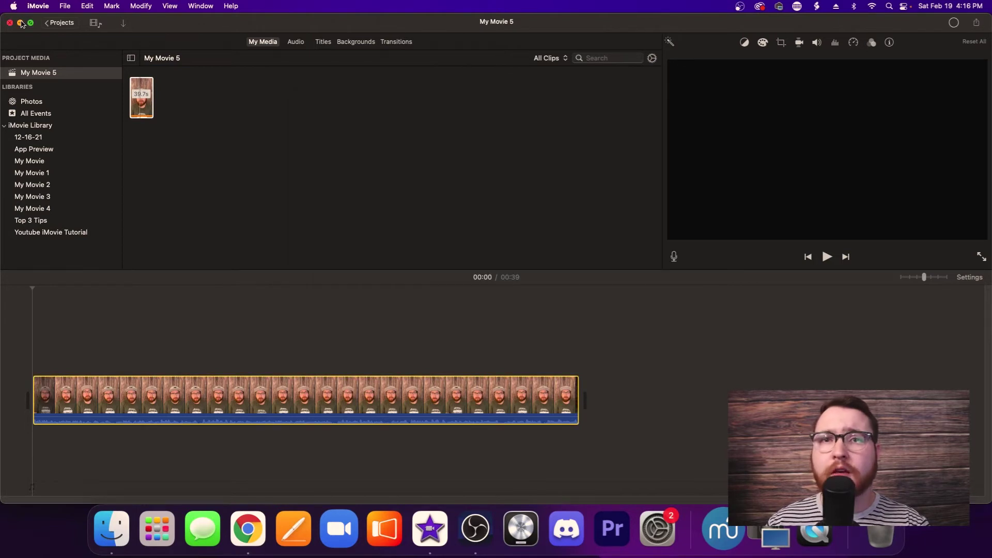
{"action": "left_click", "coordinate": [20, 22]}
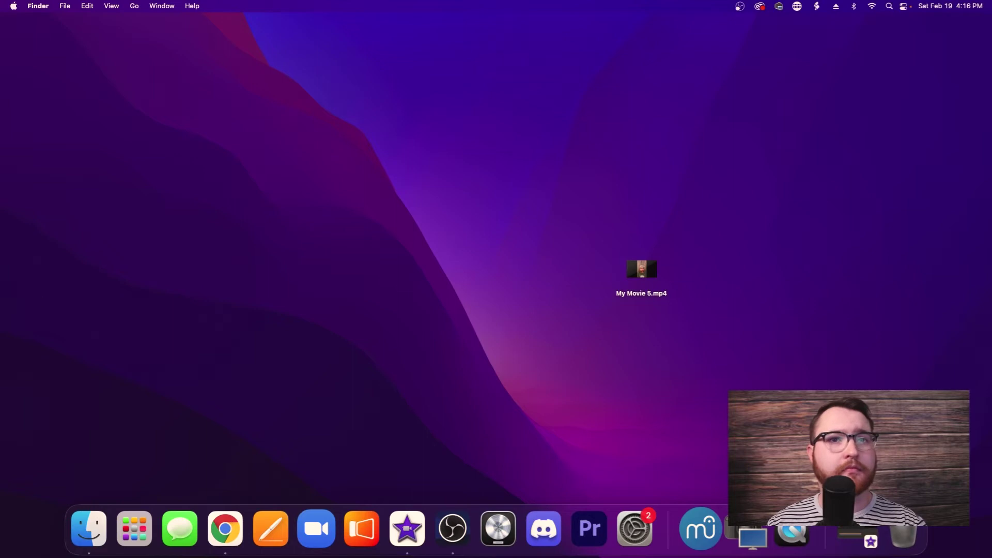
Step: Play My Movie 5.mp4 in QuickTime Player with the volume lowered to about a quarter
{"action": "double_click", "coordinate": [642, 268]}
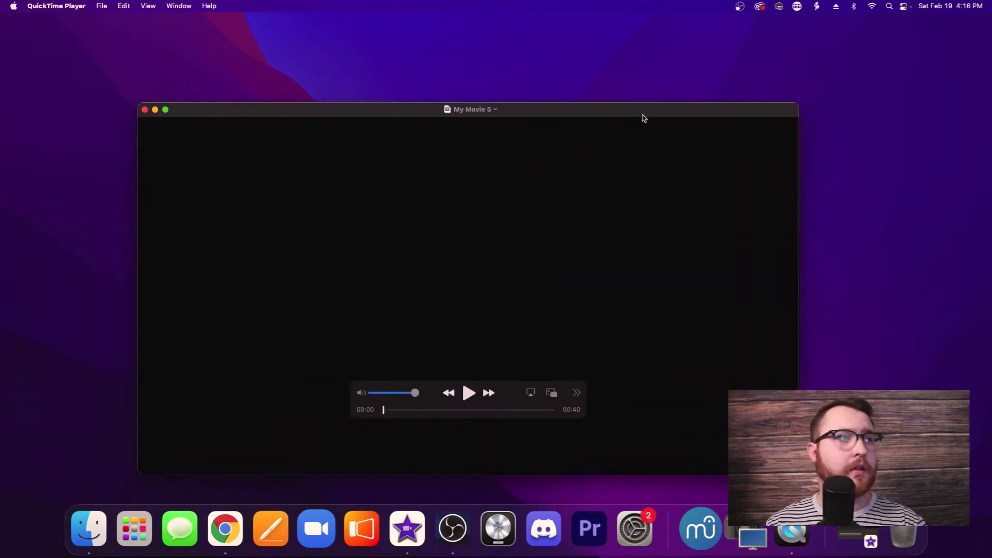
{"action": "left_click", "coordinate": [468, 393]}
{"action": "left_click_drag", "start_coordinate": [415, 392], "coordinate": [371, 394]}
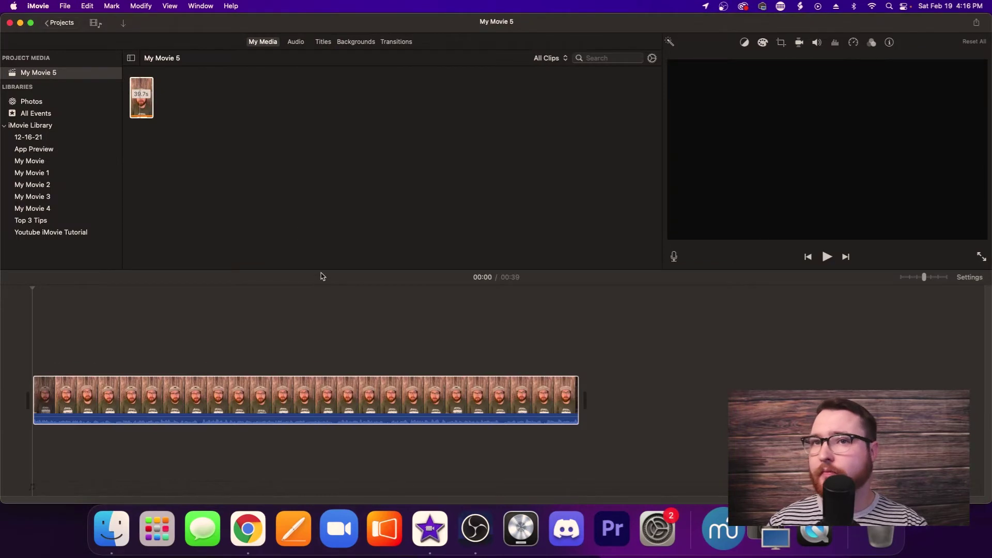
Step: Close My Movie 5 to the projects list, keeping its name, and open the File menu
{"action": "left_click", "coordinate": [276, 383]}
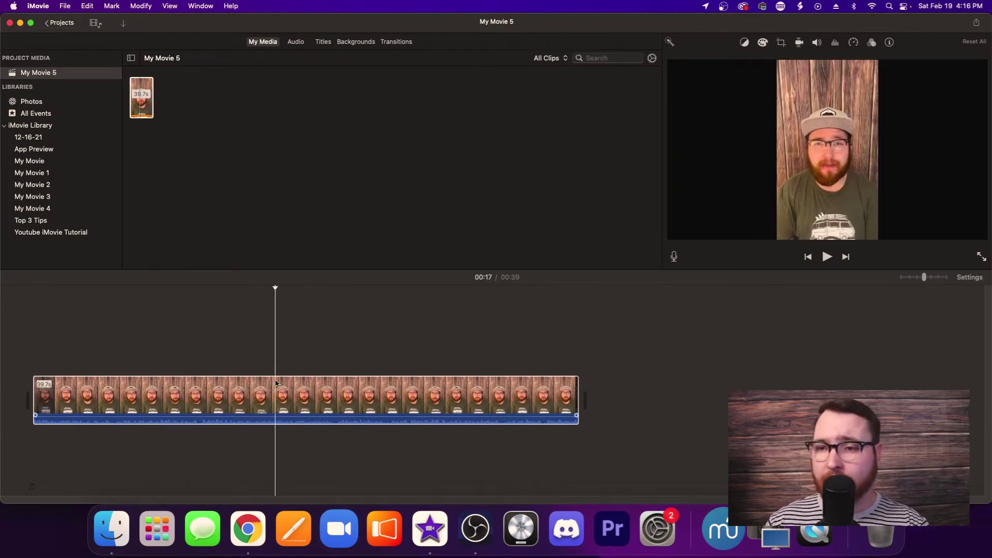
{"action": "left_click", "coordinate": [58, 22]}
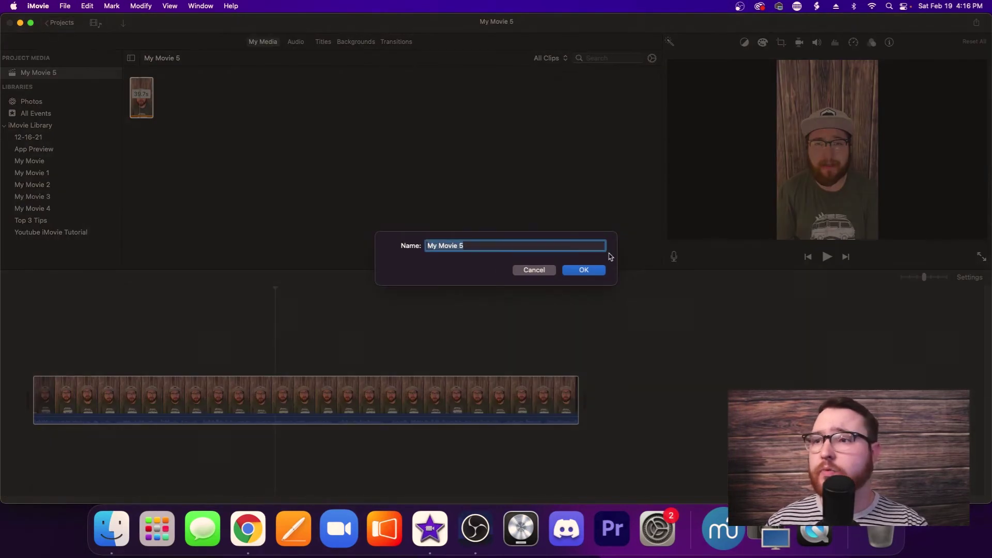
{"action": "left_click", "coordinate": [587, 270]}
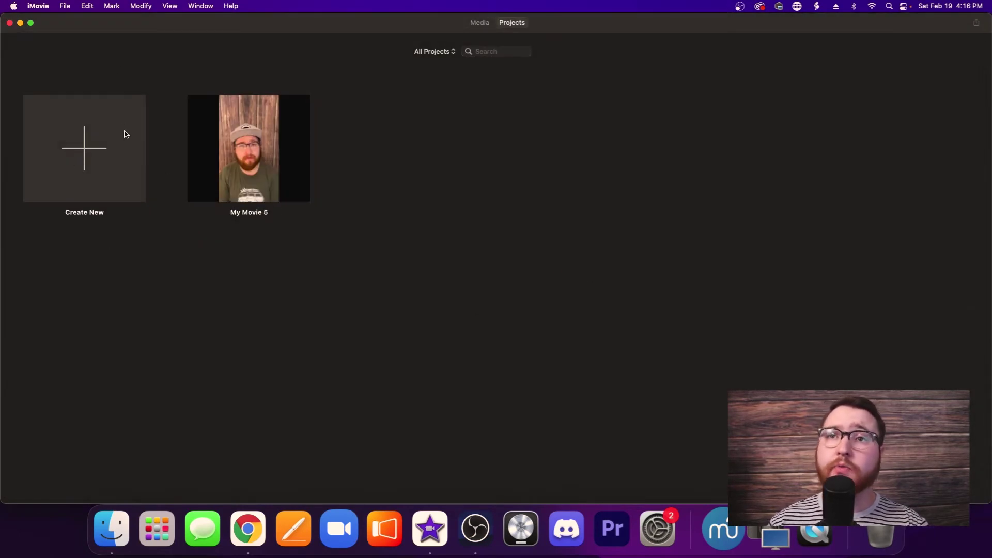
{"action": "left_click", "coordinate": [66, 6]}
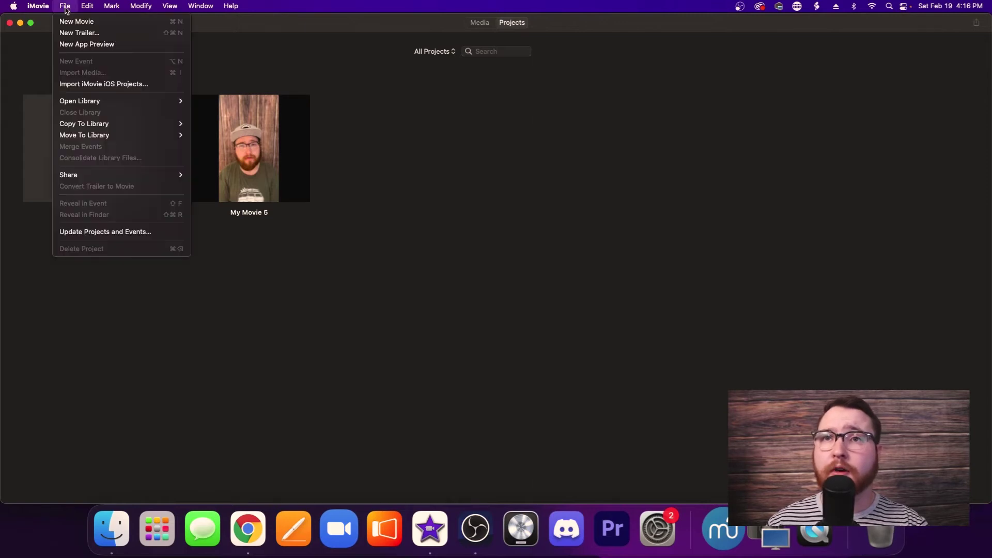
Step: Create a new App Preview project and bring up the Desktop in the import window
{"action": "left_click", "coordinate": [75, 45]}
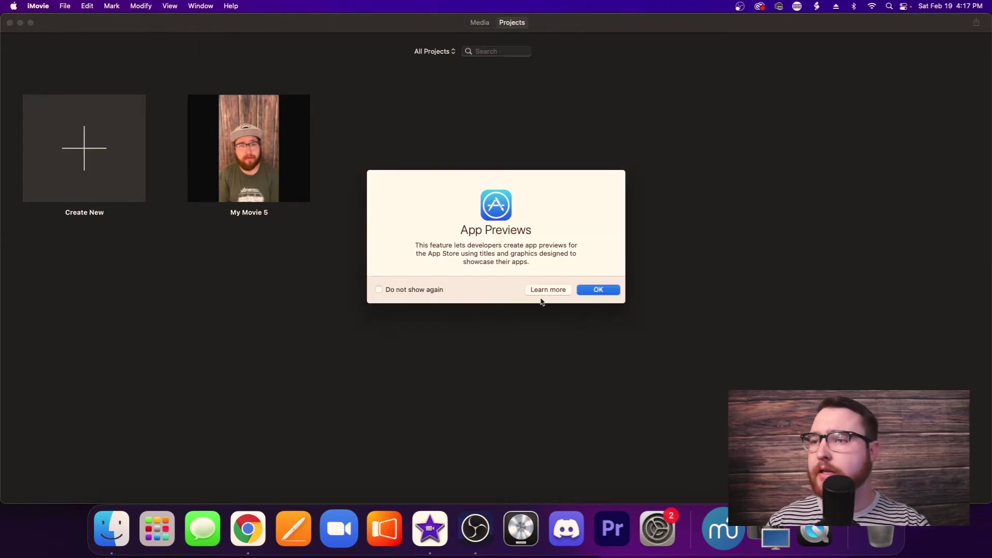
{"action": "left_click", "coordinate": [594, 290]}
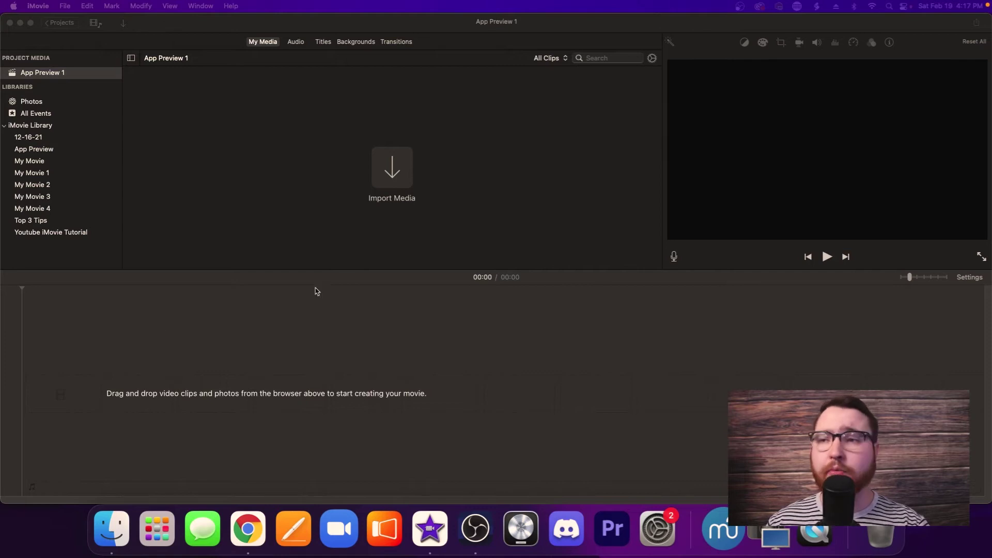
{"action": "left_click", "coordinate": [395, 172]}
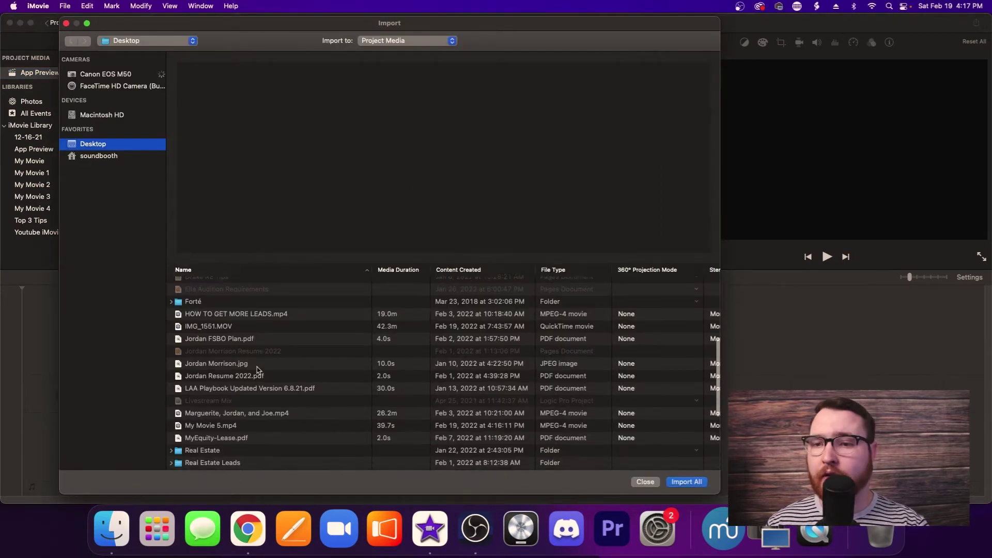
{"action": "scroll", "coordinate": [256, 370], "scroll_direction": "down", "scroll_amount": 5}
Step: Import Start the Home Buying Process #shorts.mp4 and place the clip on the App Preview timeline
{"action": "left_click", "coordinate": [252, 353]}
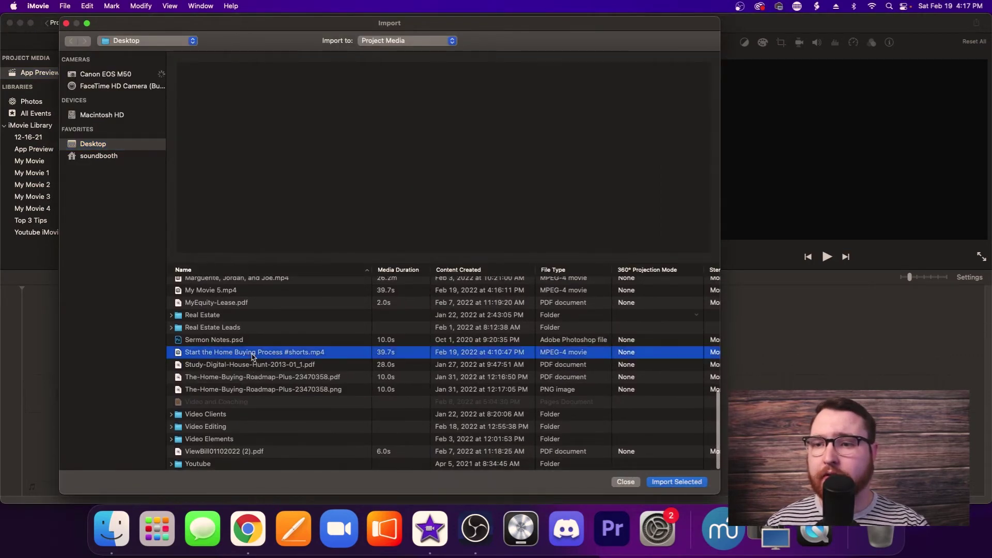
{"action": "left_click", "coordinate": [698, 484]}
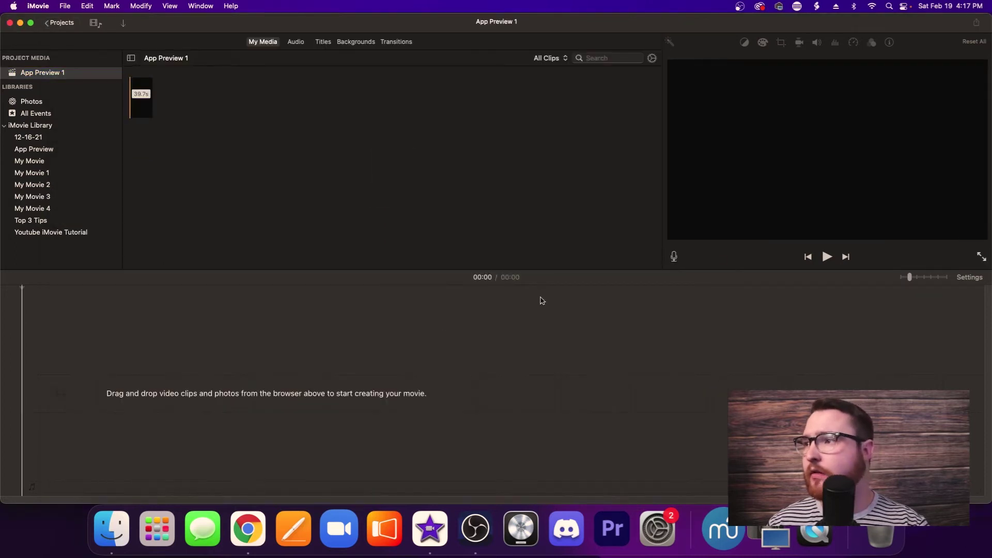
{"action": "left_click", "coordinate": [134, 86]}
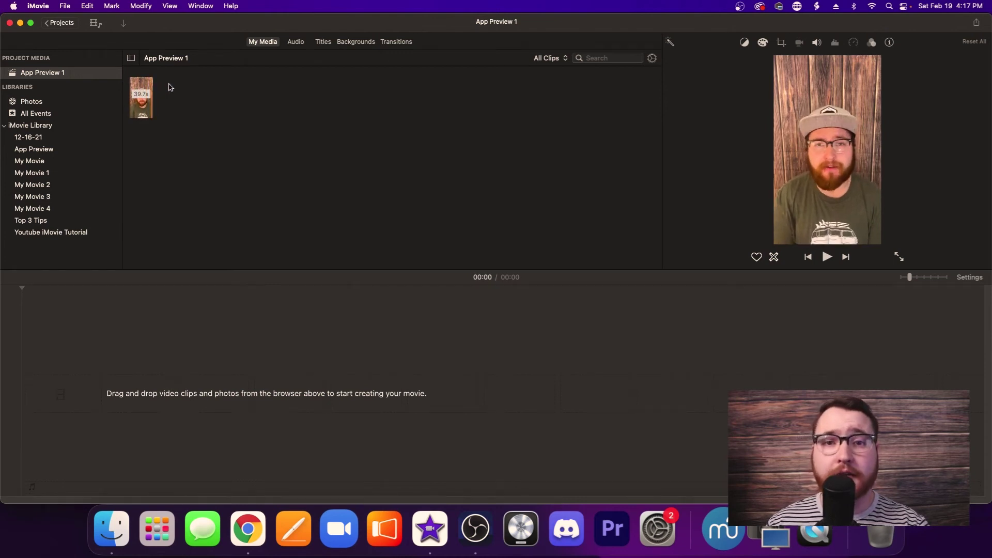
{"action": "left_click_drag", "start_coordinate": [141, 98], "coordinate": [92, 402]}
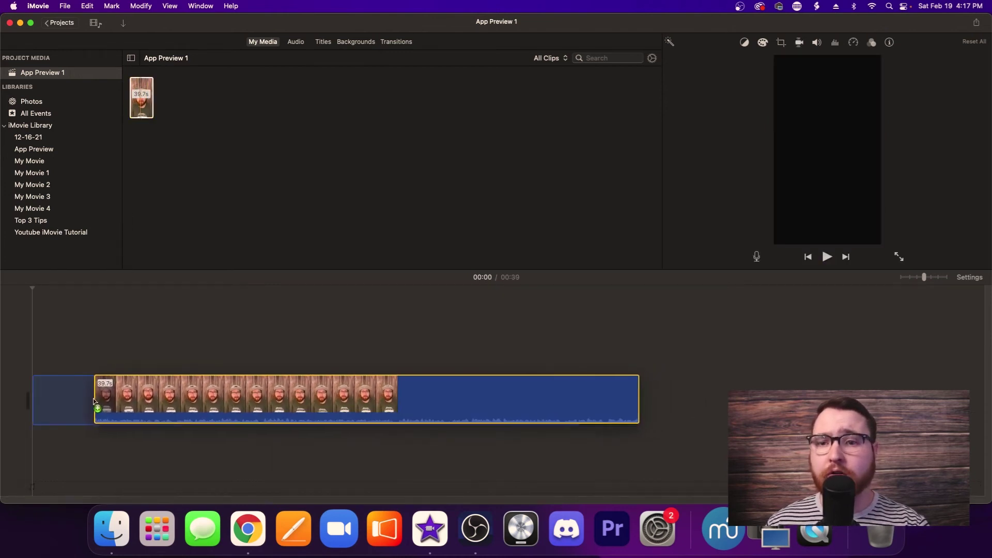
Step: Split the timeline clip at six cut points with Cmd+B
{"action": "left_click", "coordinate": [137, 332]}
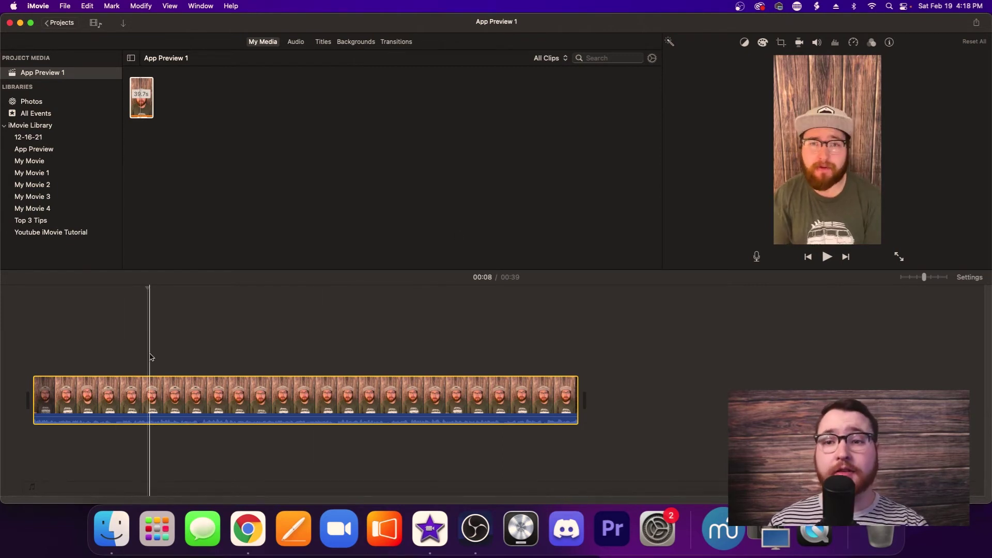
{"action": "left_click", "coordinate": [140, 403]}
{"action": "key", "text": "super+b"}
{"action": "left_click", "coordinate": [177, 402]}
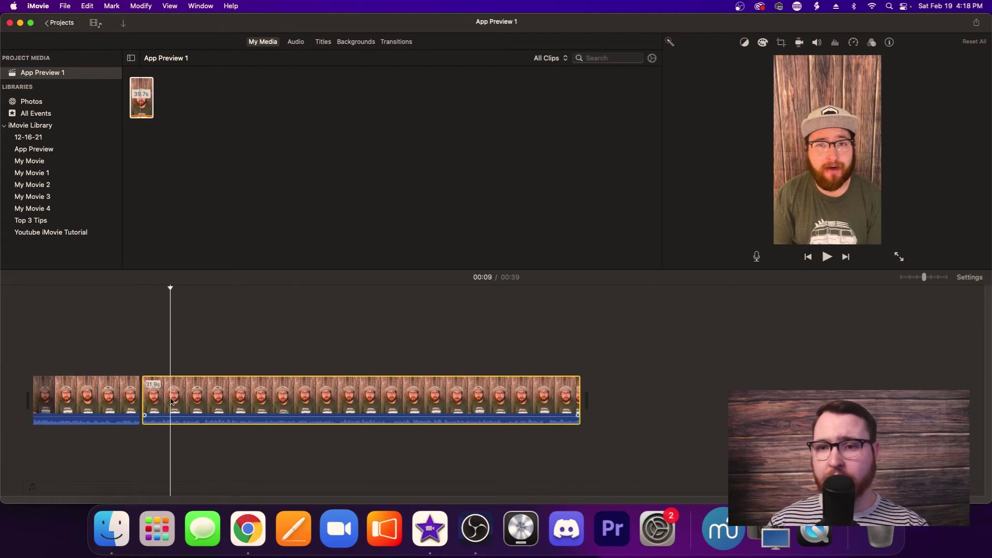
{"action": "key", "text": "super+b"}
{"action": "left_click", "coordinate": [249, 400]}
{"action": "key", "text": "super+b"}
{"action": "left_click", "coordinate": [290, 400]}
{"action": "key", "text": "super+b"}
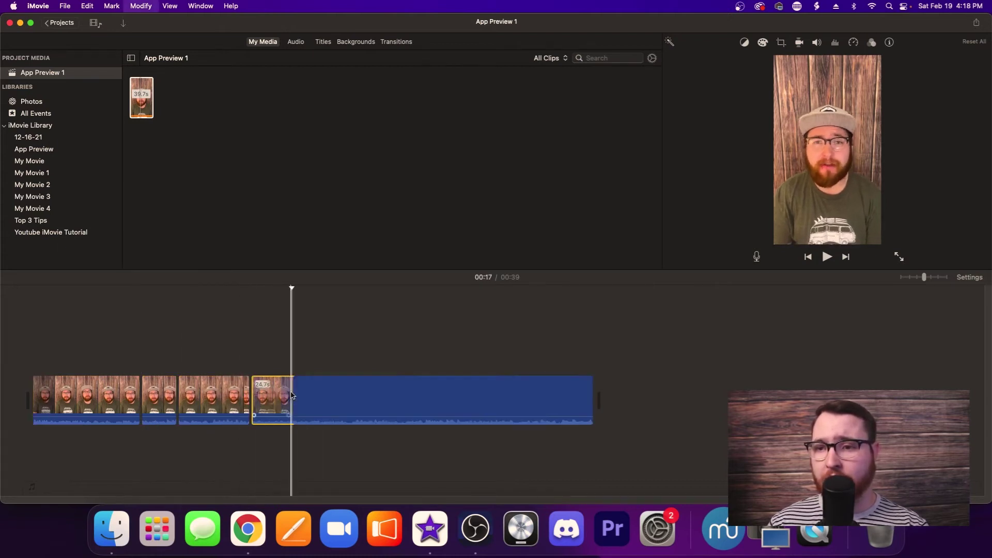
{"action": "left_click", "coordinate": [427, 398]}
{"action": "key", "text": "super+b"}
{"action": "left_click", "coordinate": [503, 400]}
{"action": "key", "text": "super+b"}
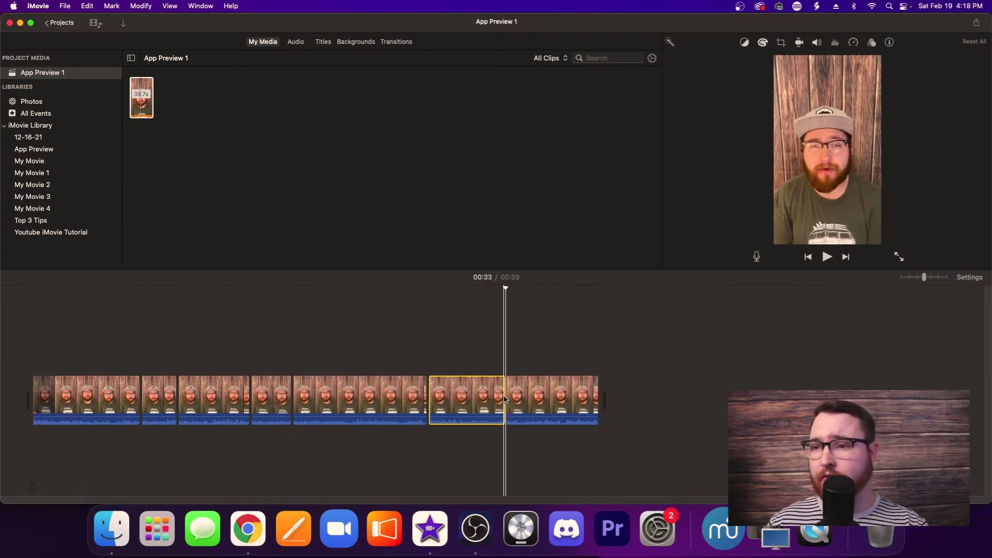
Step: Delete the 5.5 s middle piece, another short piece and the 2.1 s piece, leaving 29 seconds
{"action": "left_click", "coordinate": [468, 400]}
{"action": "key", "text": "Delete"}
{"action": "left_click", "coordinate": [263, 400]}
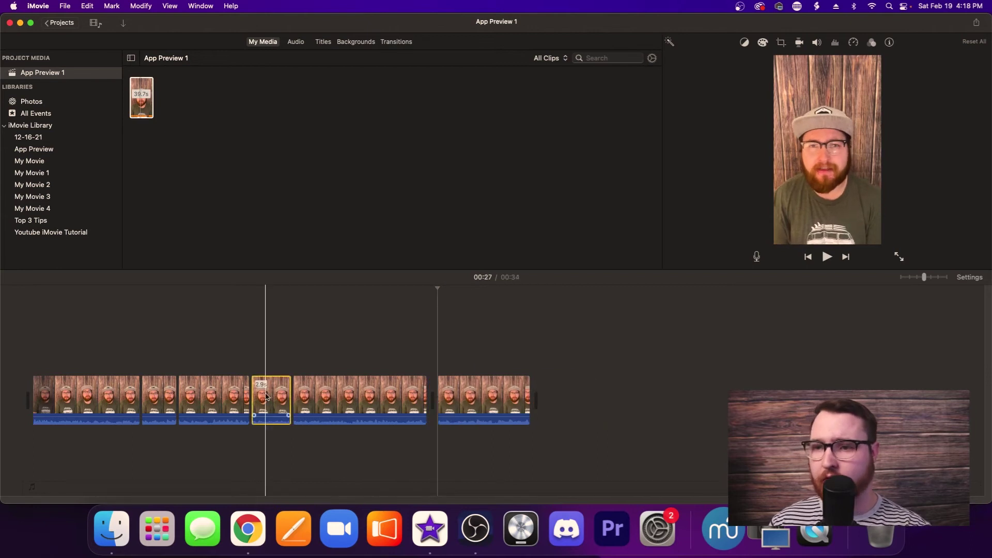
{"action": "key", "text": "Delete"}
{"action": "left_click", "coordinate": [155, 396]}
{"action": "key", "text": "Delete"}
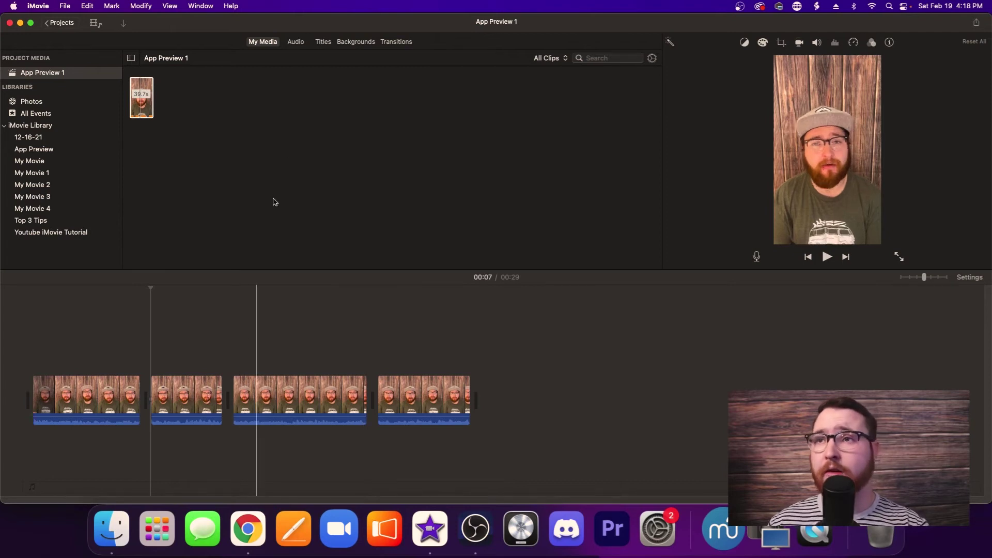
Step: Show the title styles browser and move the playhead near the project start
{"action": "left_click", "coordinate": [322, 42]}
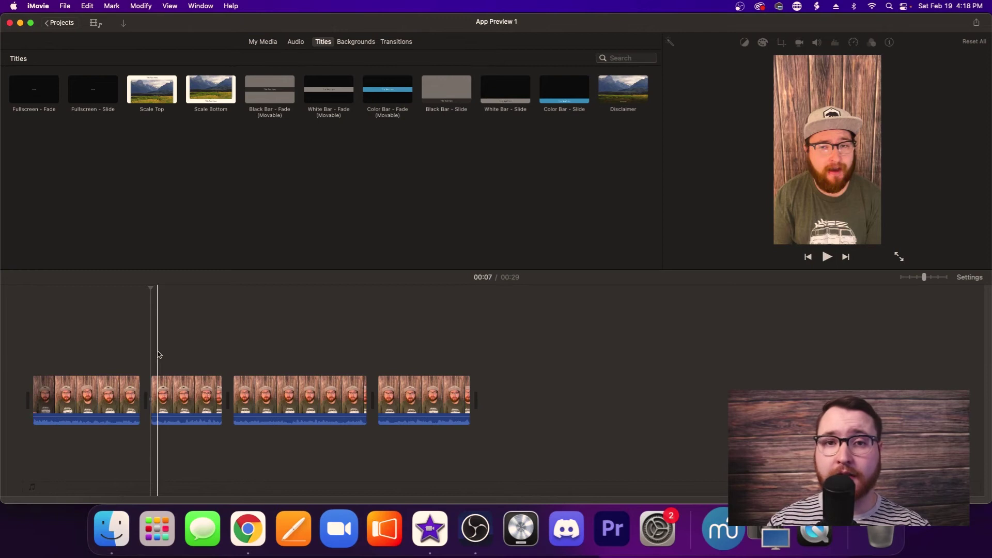
{"action": "left_click", "coordinate": [79, 321]}
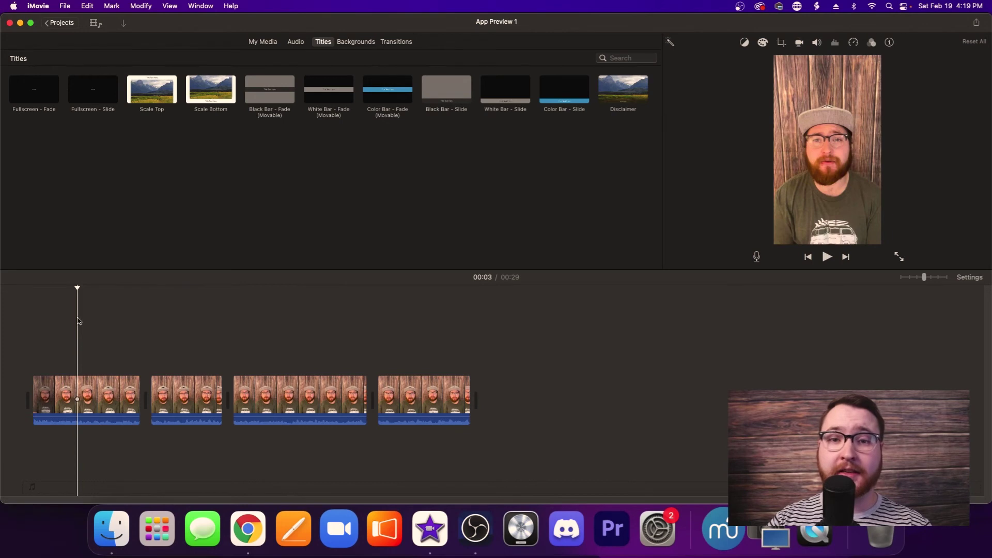
Step: Confirm the project is App Preview 1080 × 1920 with no filter and bring up the sharing options
{"action": "left_click", "coordinate": [486, 350]}
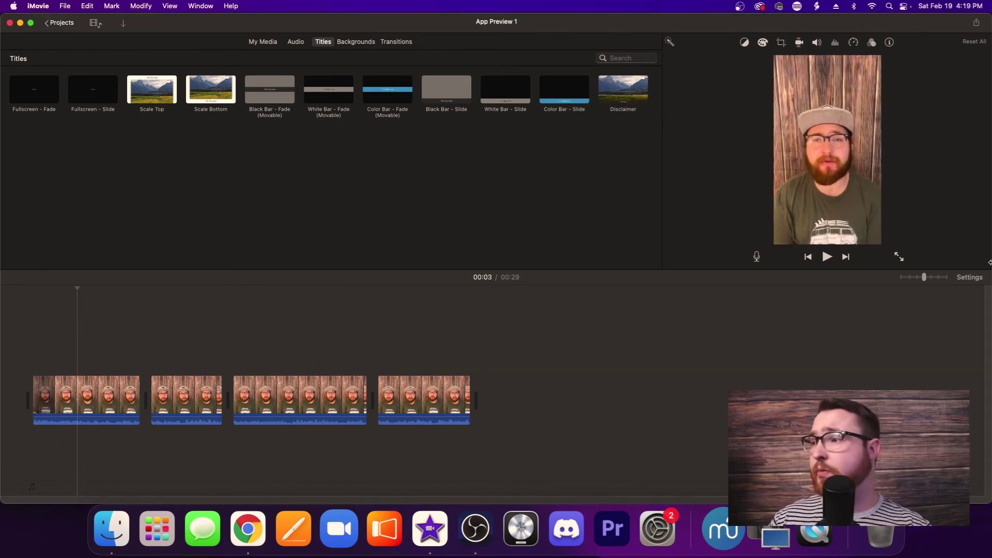
{"action": "left_click", "coordinate": [969, 278]}
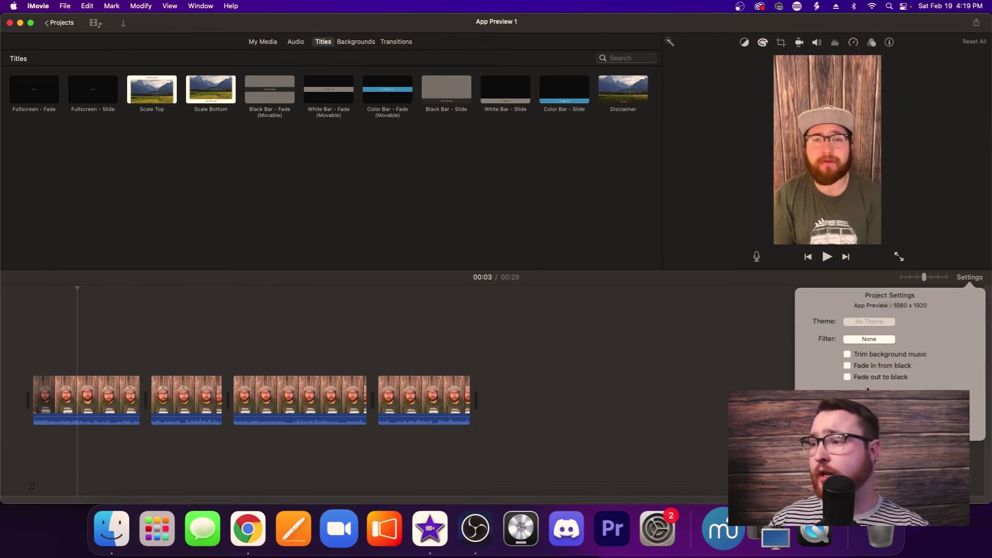
{"action": "left_click", "coordinate": [869, 339]}
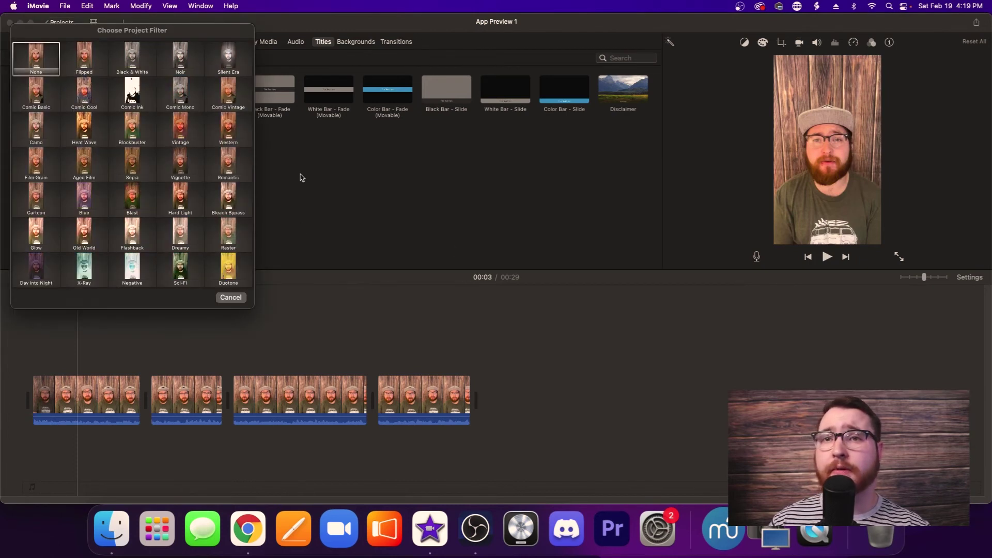
{"action": "left_click", "coordinate": [237, 299]}
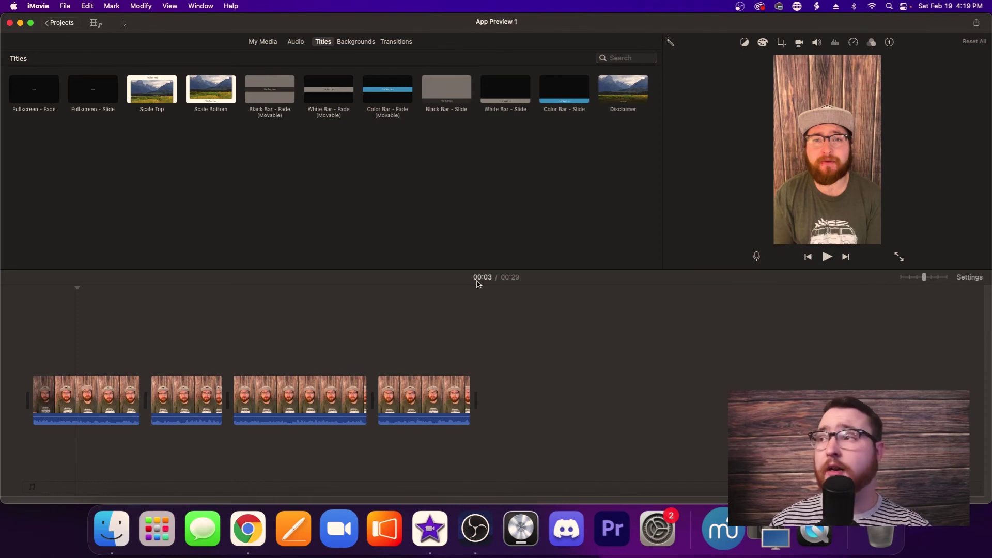
{"action": "left_click", "coordinate": [975, 23]}
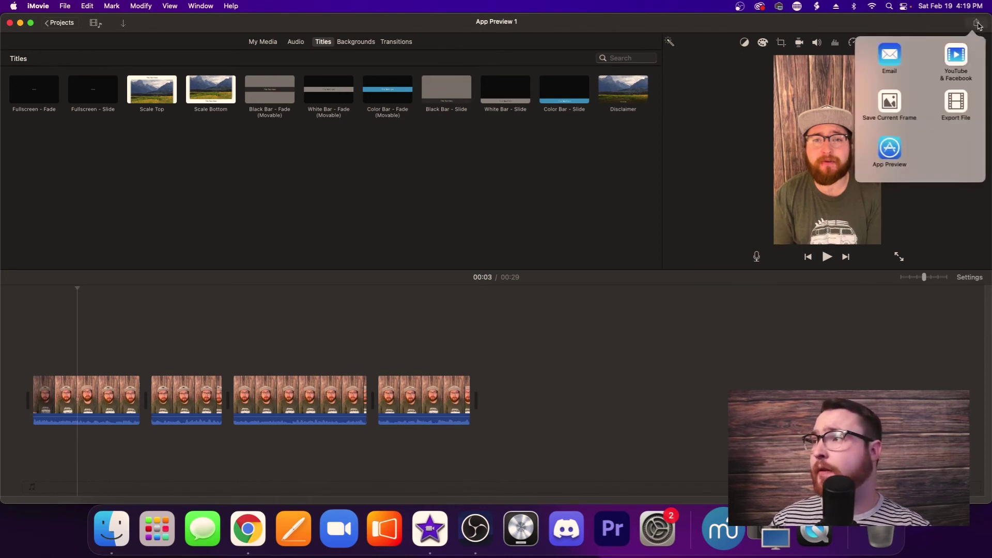
Step: Export the project as a 1080p file named 'Test 1 Verticle' to the Desktop
{"action": "left_click", "coordinate": [955, 103]}
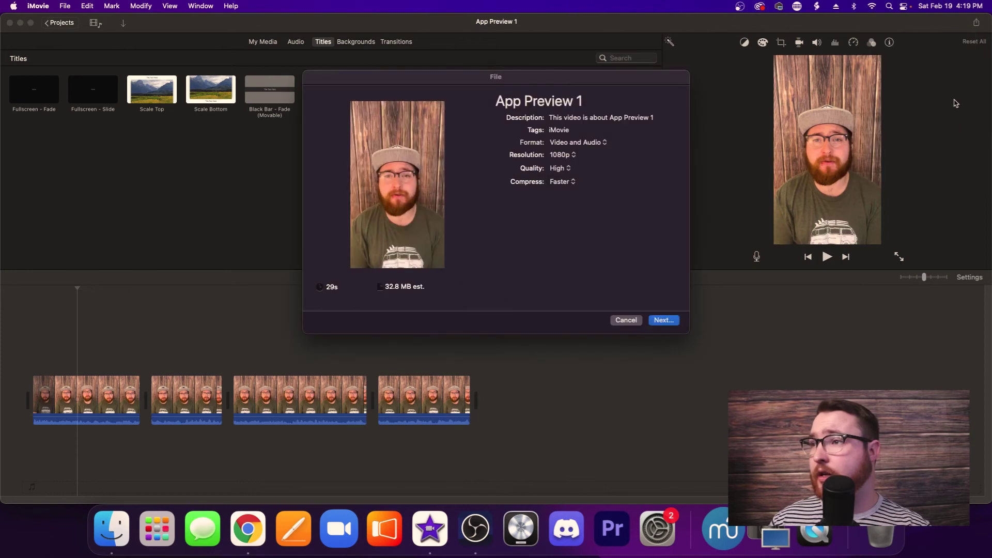
{"action": "left_click", "coordinate": [561, 155]}
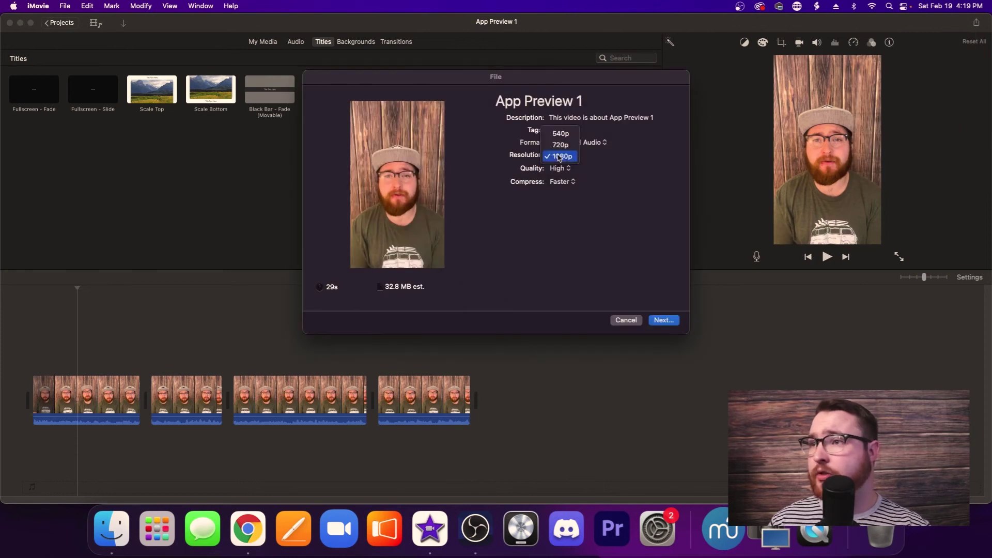
{"action": "left_click", "coordinate": [559, 157]}
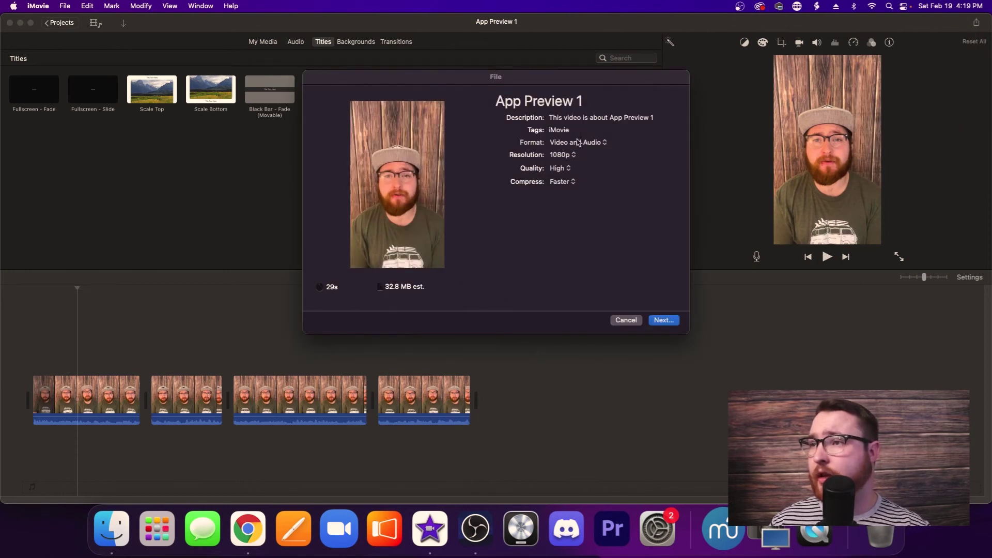
{"action": "left_click", "coordinate": [661, 321]}
{"action": "type", "text": "Test "}
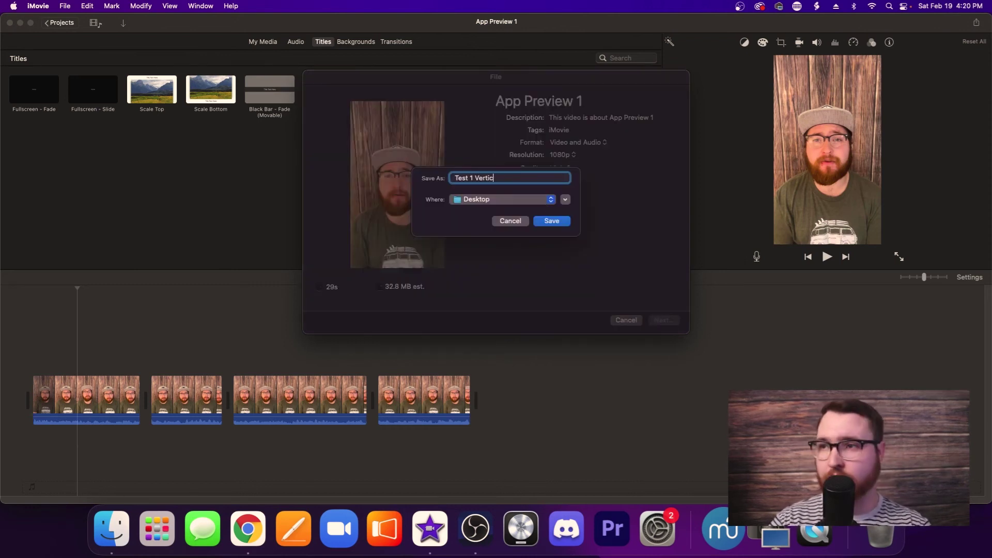
{"action": "type", "text": "1 Vertic"}
{"action": "key", "text": "Return"}
{"action": "left_click", "coordinate": [20, 23]}
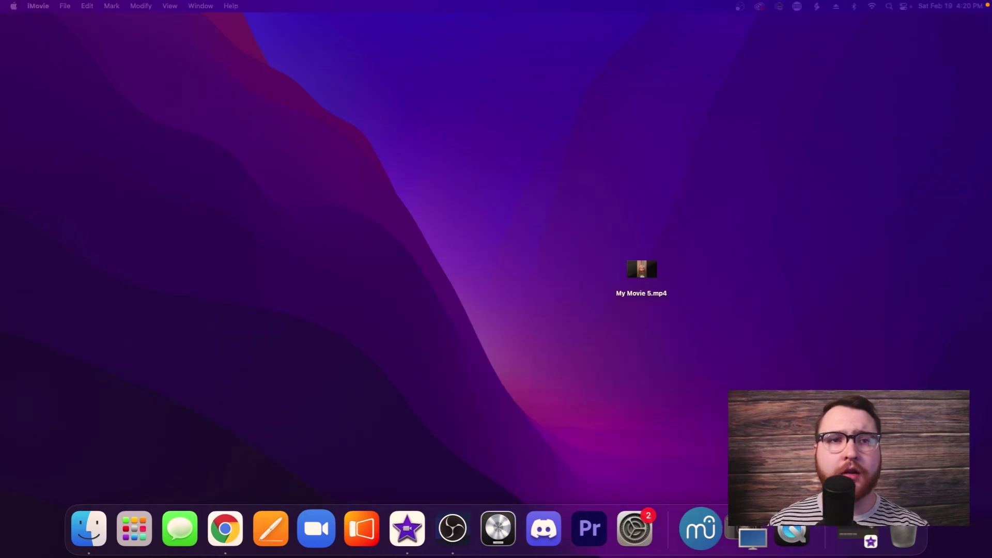
Step: Play Test 1 Verticle.mp4 in QuickTime at lower volume with the window moved left, then close it
{"action": "right_click", "coordinate": [388, 127]}
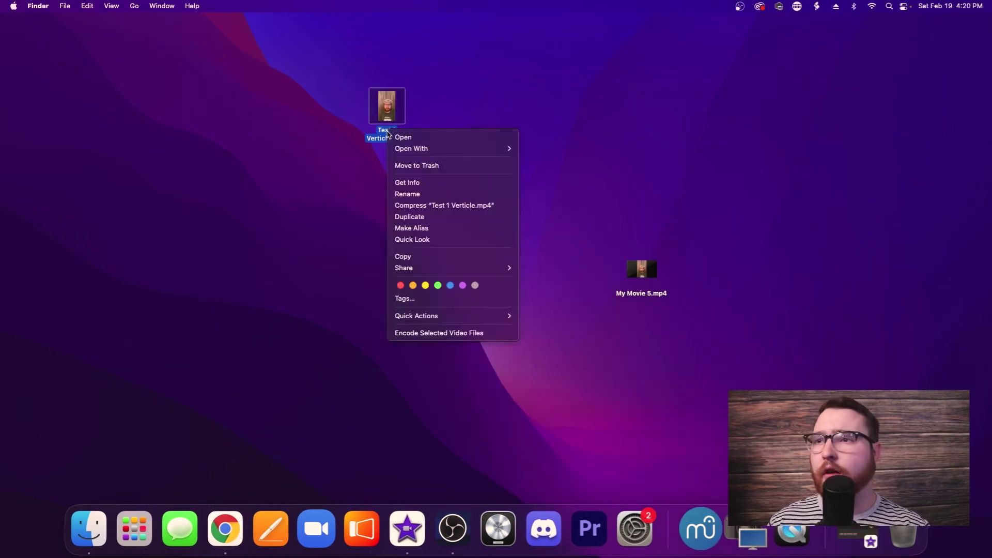
{"action": "left_click", "coordinate": [359, 173]}
{"action": "double_click", "coordinate": [396, 140]}
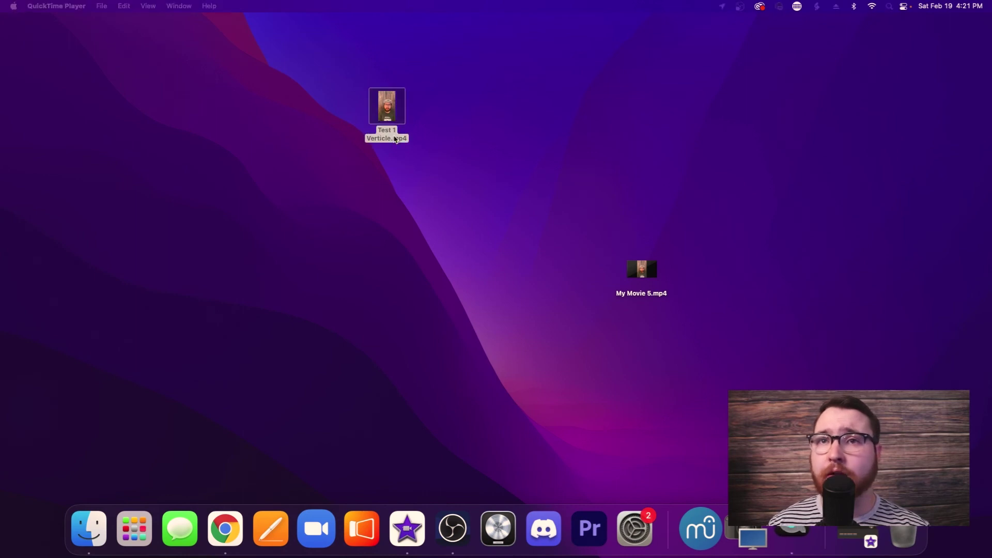
{"action": "left_click_drag", "start_coordinate": [376, 230], "coordinate": [206, 230]}
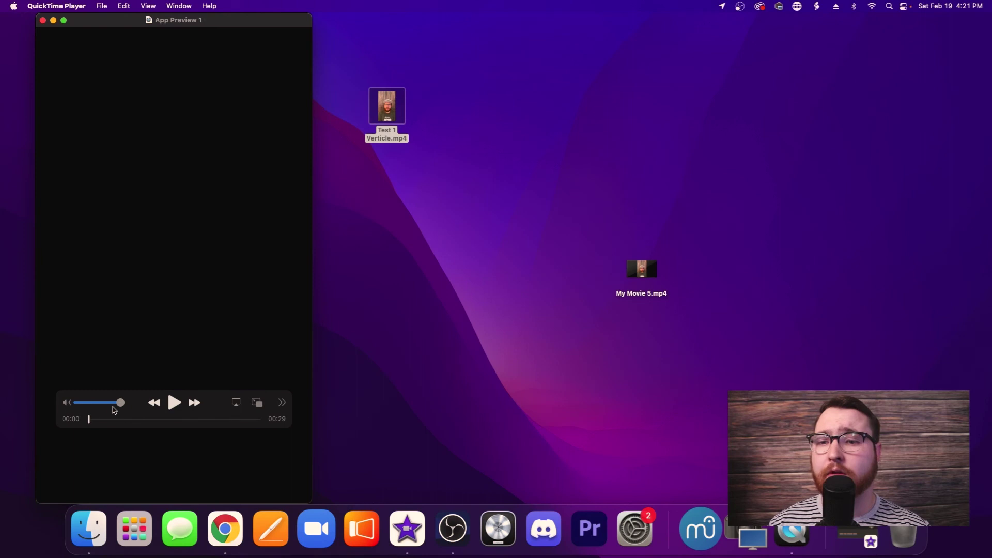
{"action": "left_click_drag", "start_coordinate": [115, 410], "coordinate": [94, 406]}
{"action": "left_click", "coordinate": [174, 408]}
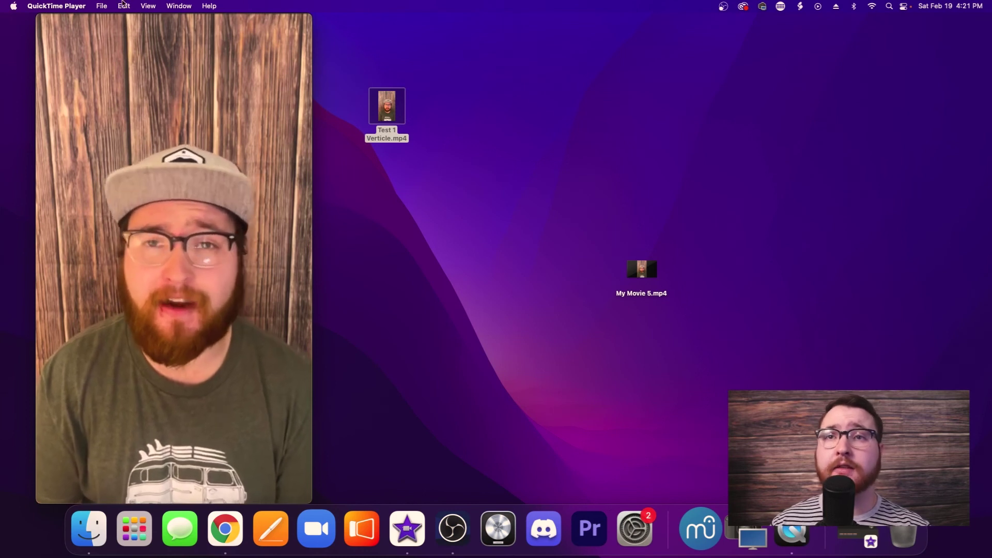
{"action": "key", "text": "super+w"}
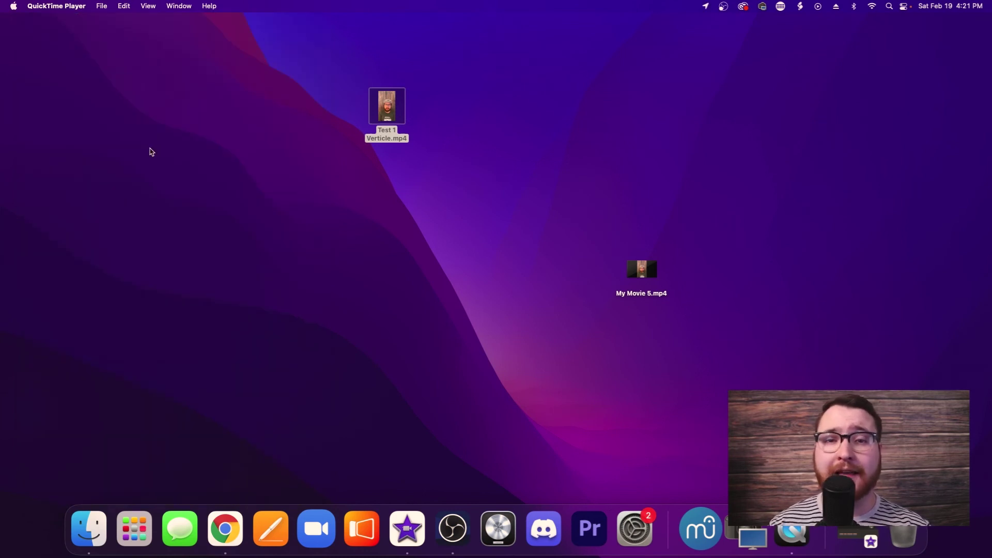